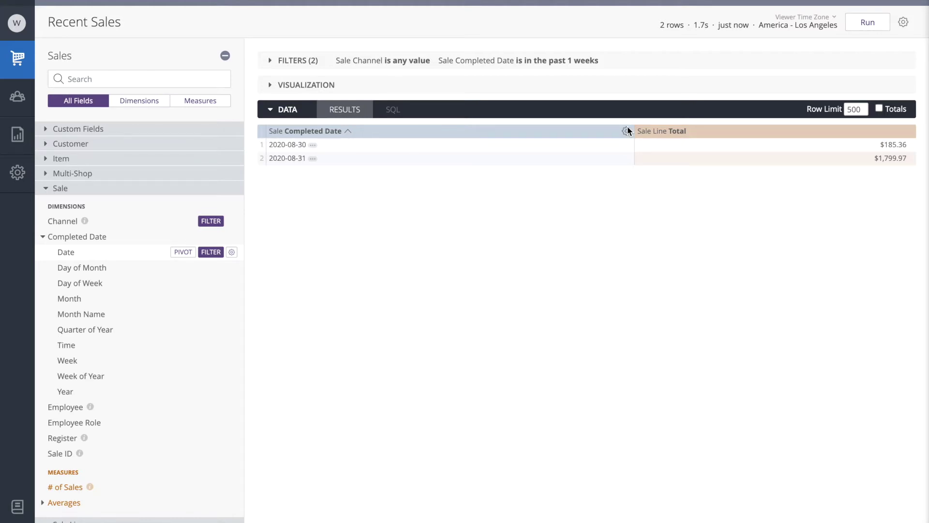
# - Remove the Sale Completed Date and Sale Line Total columns from the report
pyautogui.click(626, 131)
pyautogui.click(589, 148)
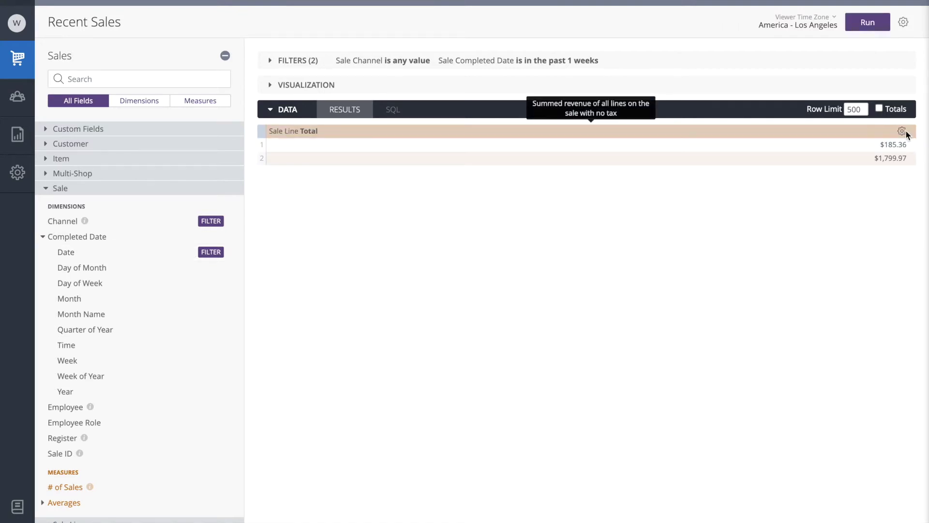
pyautogui.click(902, 131)
pyautogui.click(866, 154)
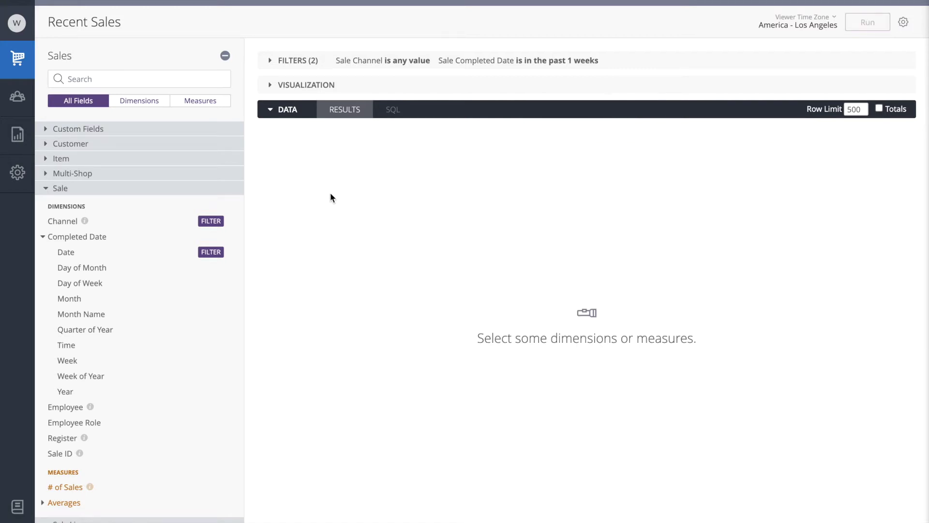
# - Add Item System ID, Item Quantity on Hand and Sale Line Quantity Sold to the results
pyautogui.click(184, 160)
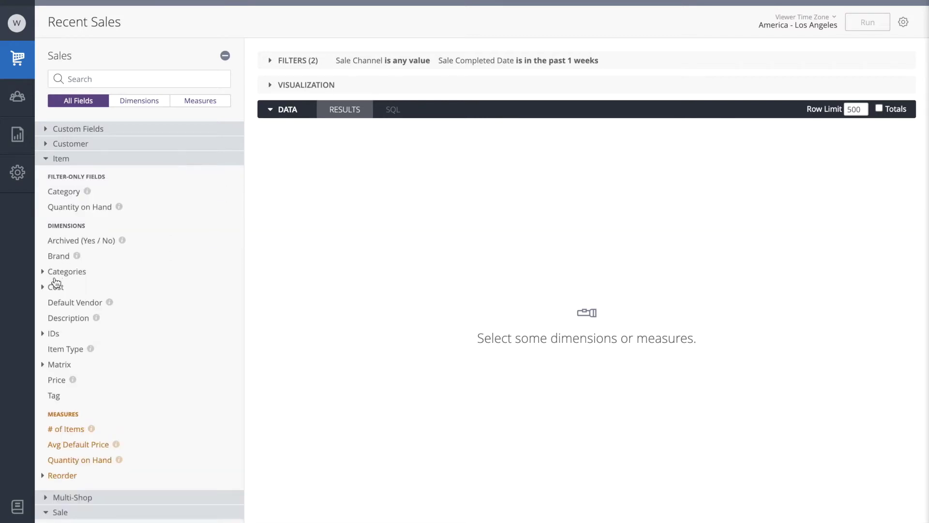
pyautogui.click(50, 333)
pyautogui.click(81, 411)
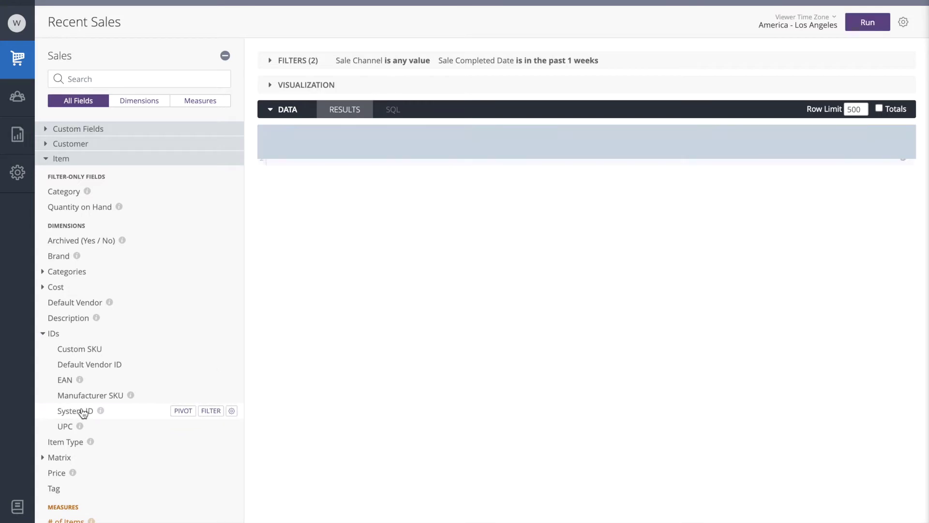
pyautogui.scroll(-3, 116, 299)
pyautogui.scroll(-2, 117, 298)
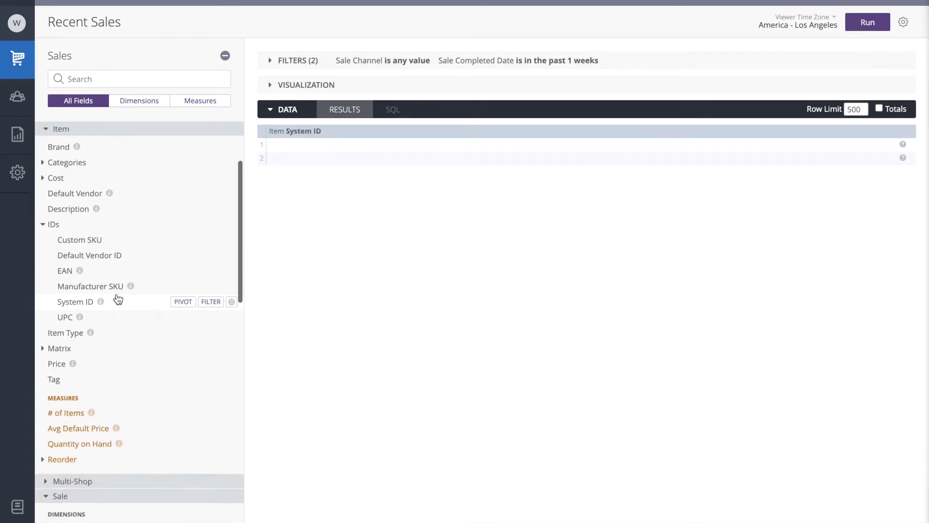
pyautogui.click(80, 444)
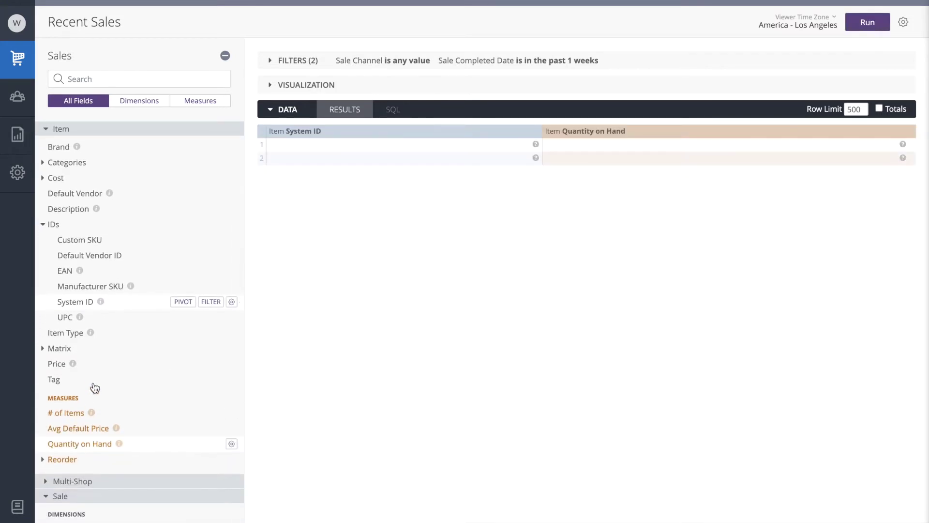
pyautogui.scroll(-15, 102, 353)
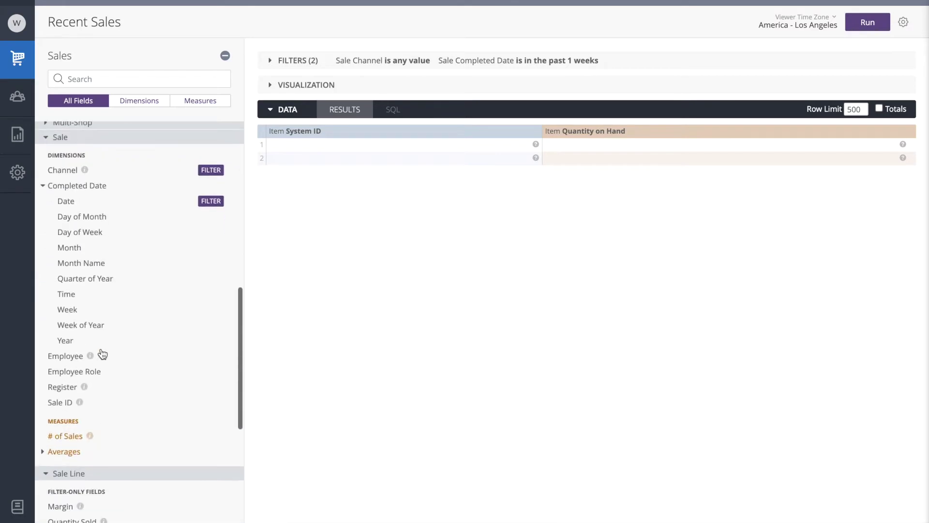
pyautogui.scroll(-2, 101, 348)
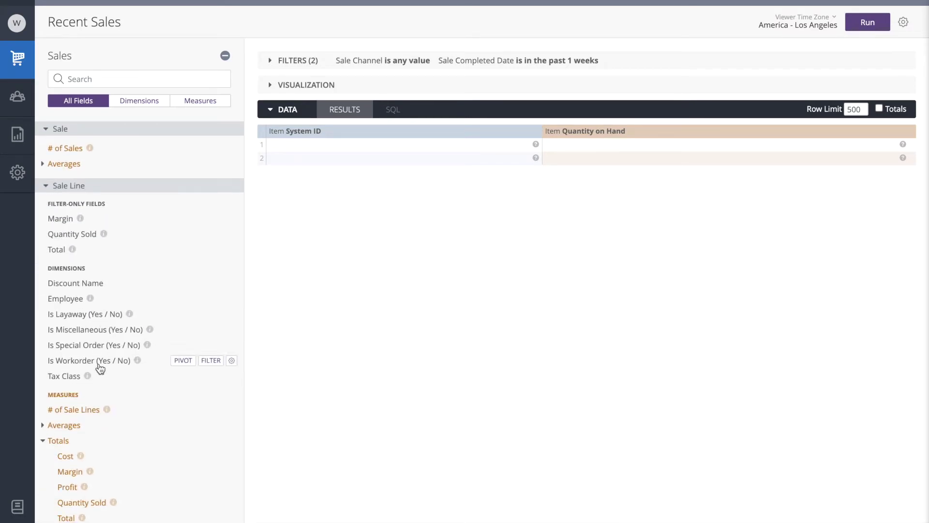
pyautogui.click(81, 503)
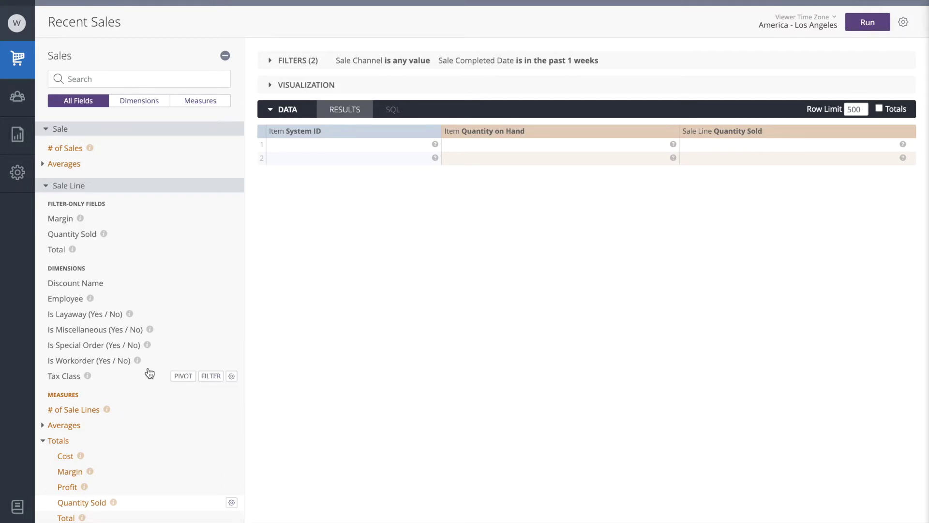
# - Filter Sale Completed Date to 'is in the past 60 complete days' and run the report
pyautogui.click(271, 62)
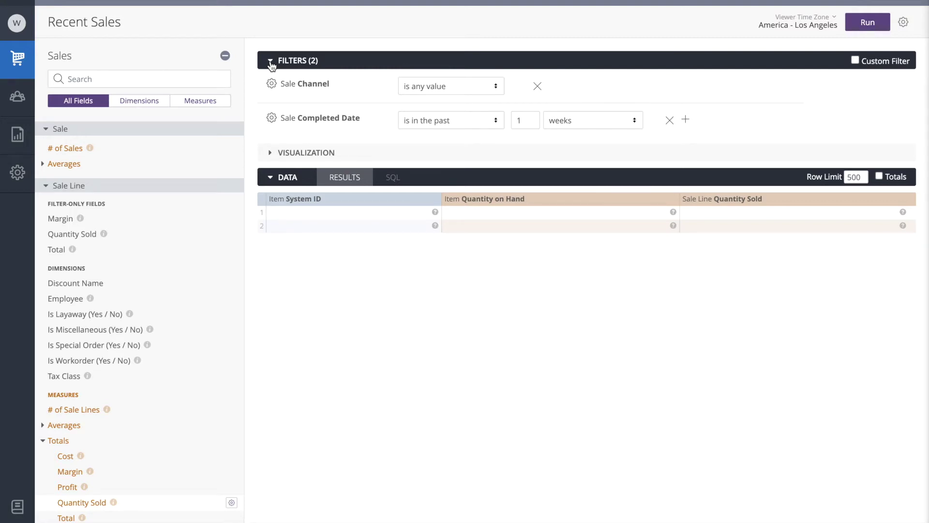
pyautogui.doubleClick(527, 121)
pyautogui.write('60')
pyautogui.click(579, 126)
pyautogui.click(596, 197)
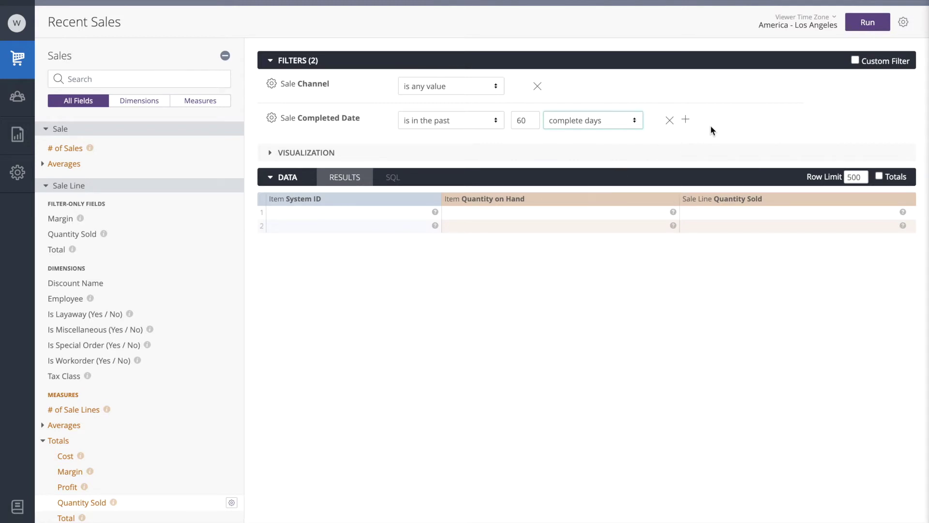
pyautogui.click(874, 25)
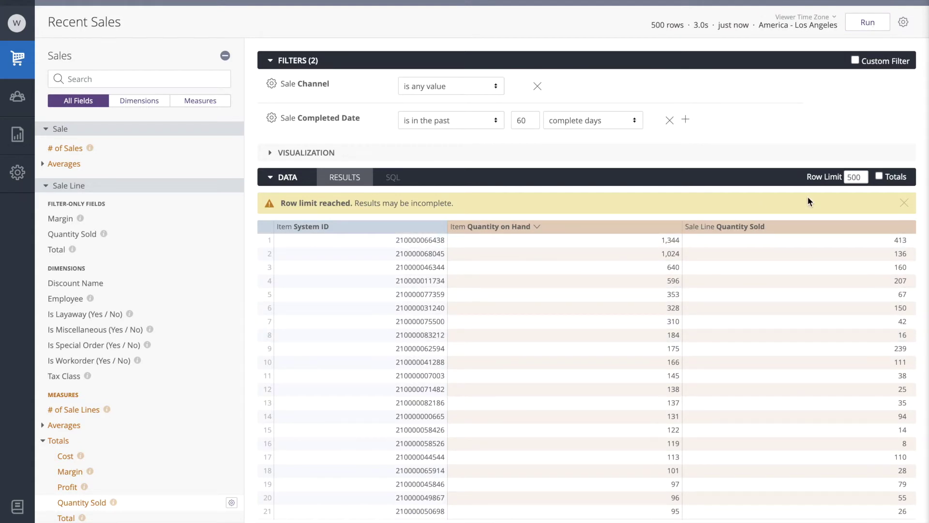
# - Change the row limit from 500 to 5000 and rerun the report
pyautogui.click(857, 174)
pyautogui.write('0')
pyautogui.click(867, 23)
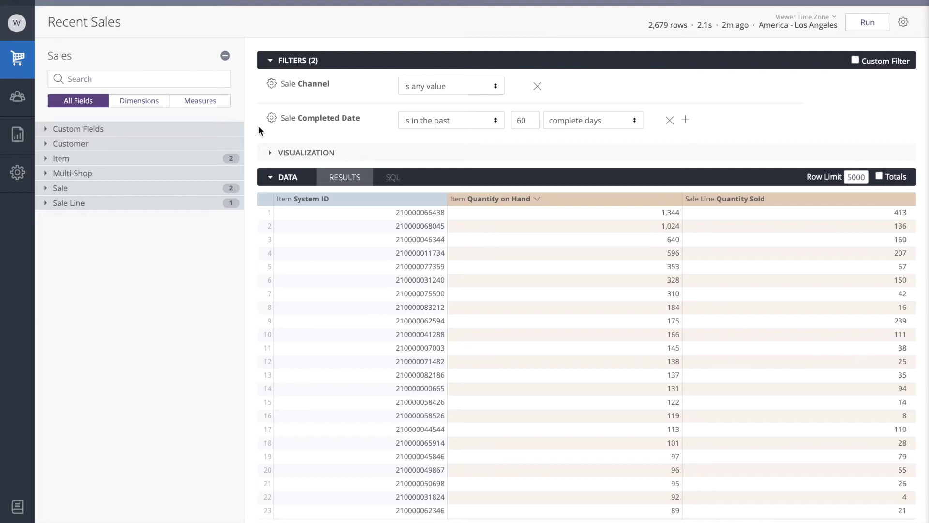
# - Start a new table calculation with the formula Quantity Sold / 60
pyautogui.click(189, 130)
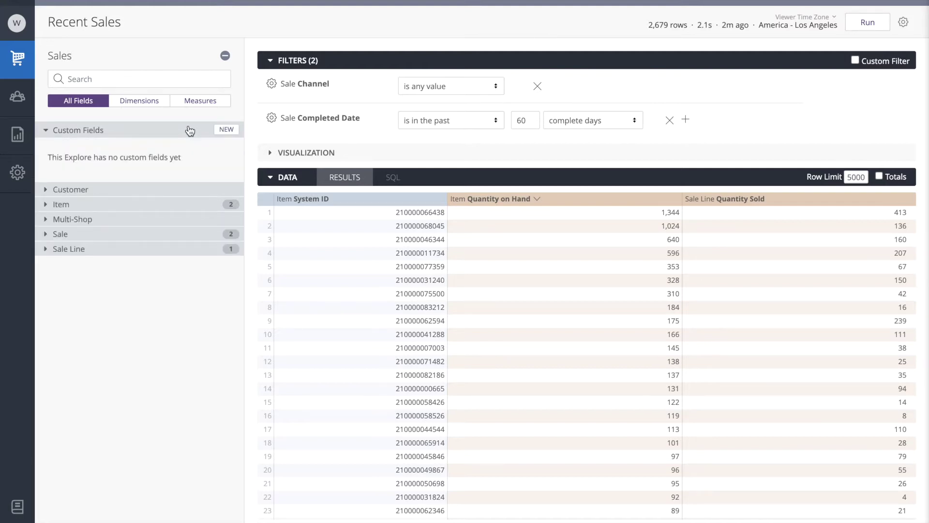
pyautogui.click(226, 129)
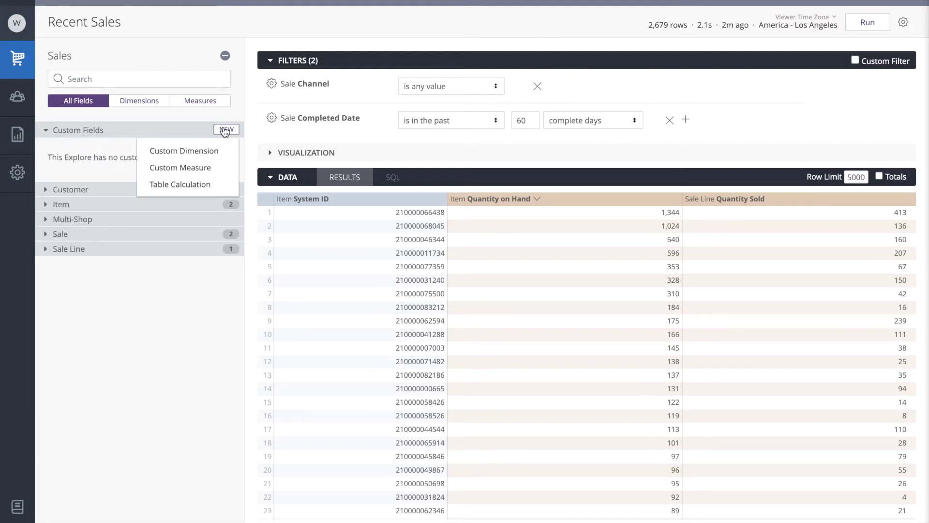
pyautogui.click(183, 194)
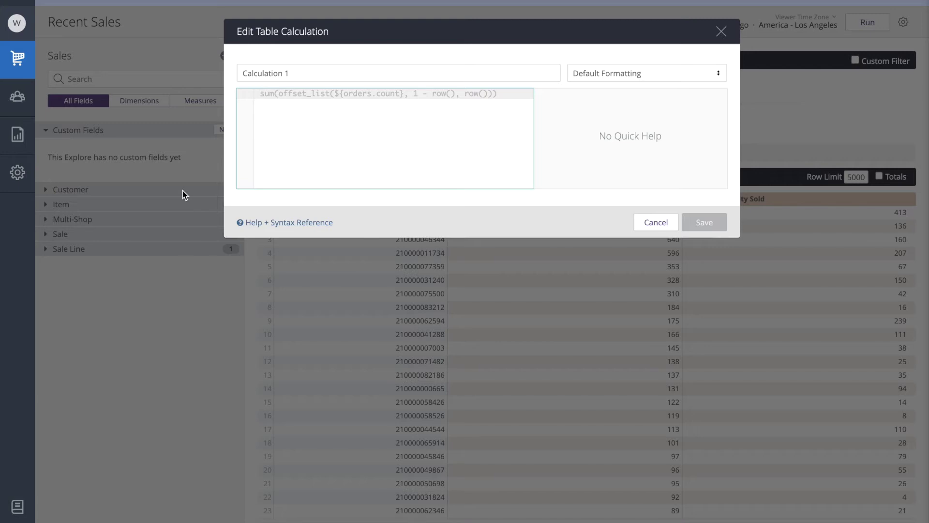
pyautogui.write('qu')
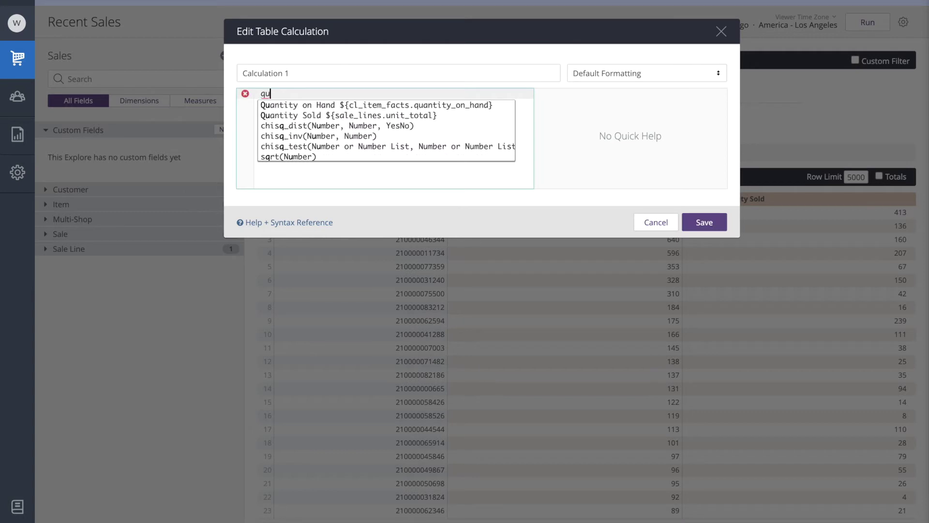
pyautogui.write('an')
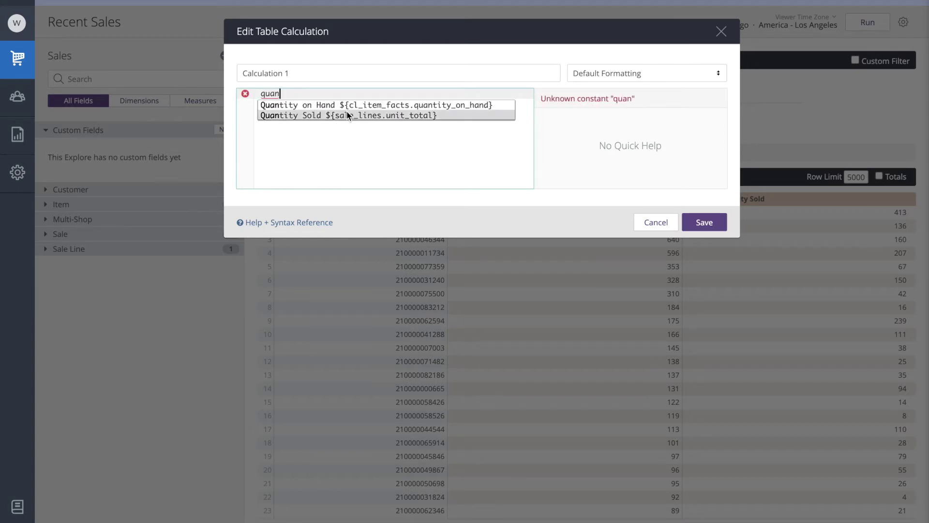
pyautogui.click(361, 115)
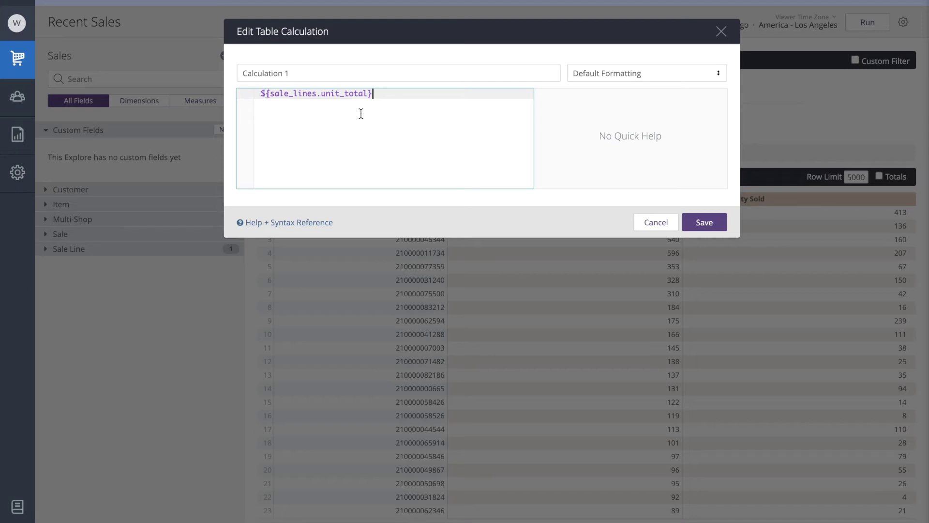
pyautogui.write('/')
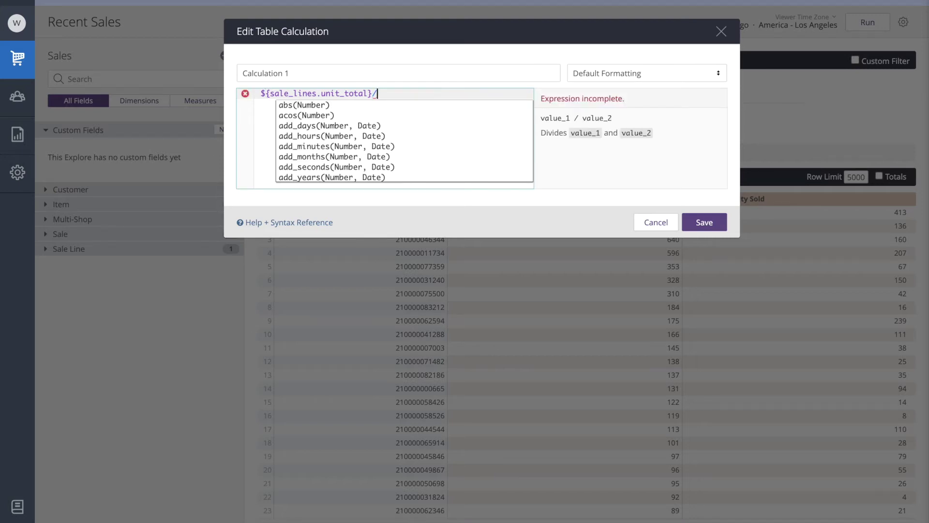
pyautogui.write('60')
# - Name the calculation 'Avg Daily Sales' and format it with 1 decimal place
pyautogui.tripleClick(357, 65)
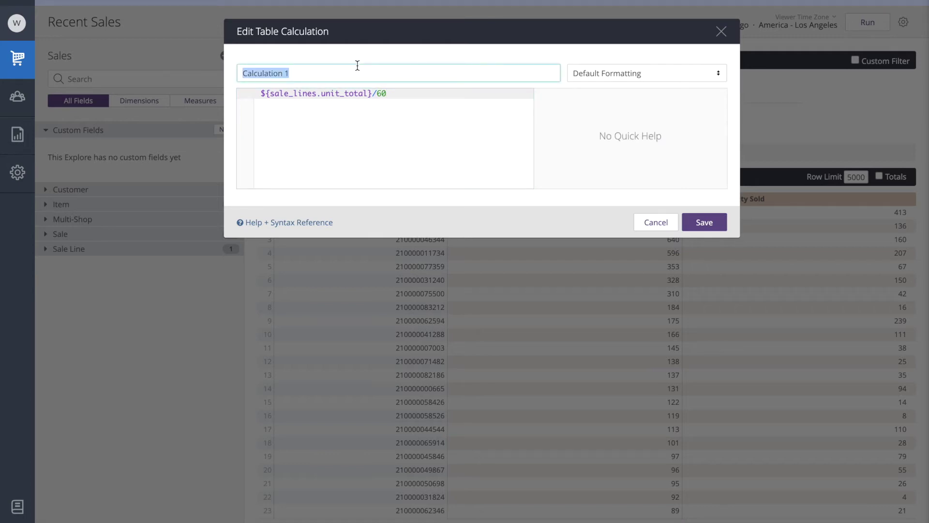
pyautogui.write('Avg Dai')
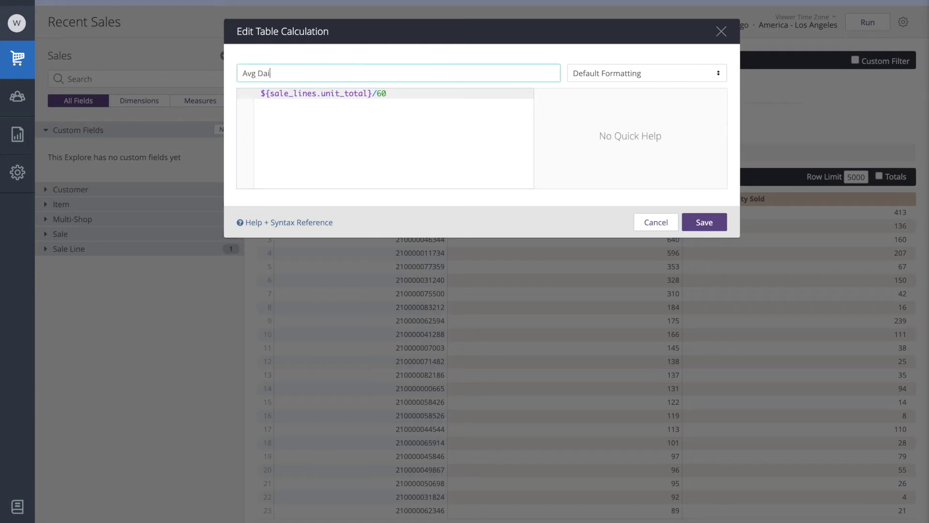
pyautogui.write('ly Sales')
pyautogui.click(642, 73)
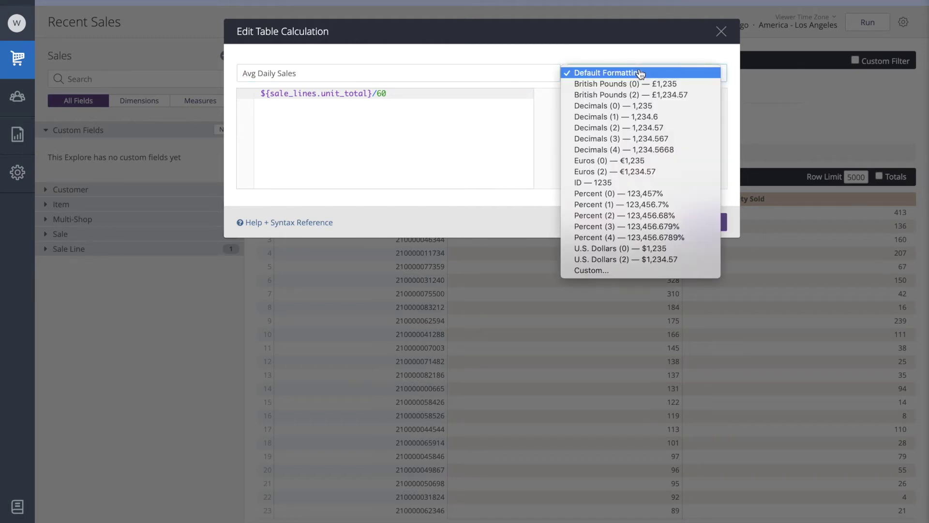
pyautogui.click(654, 118)
# - Save the Avg Daily Sales calculation so its column appears in the results
pyautogui.click(709, 222)
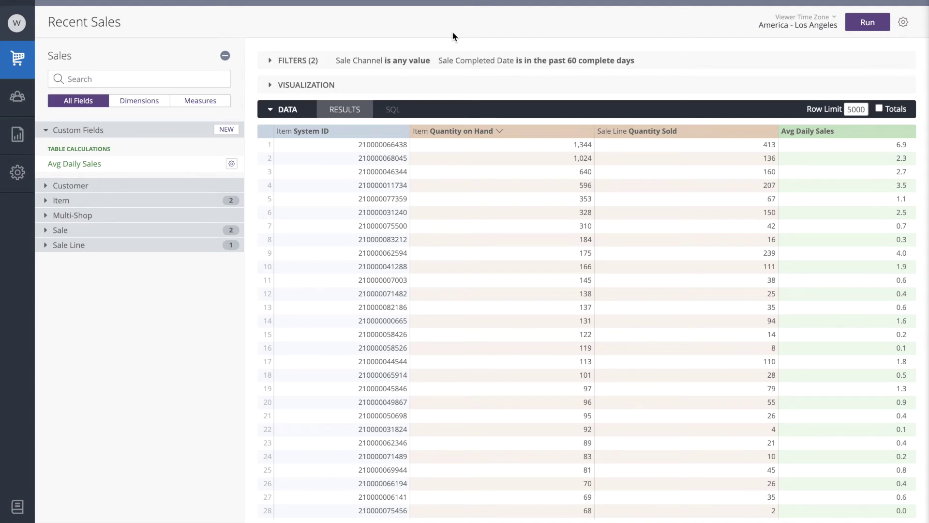
pyautogui.click(230, 134)
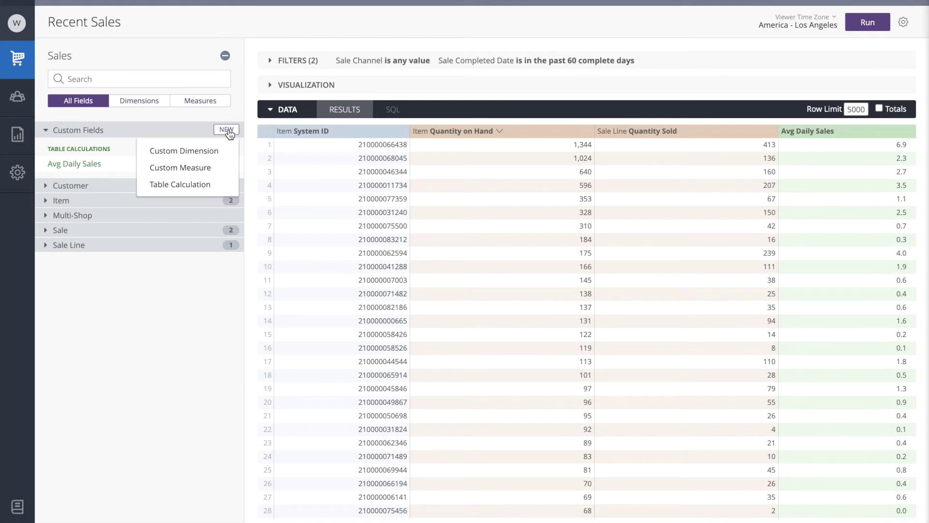
# - Create a new table calculation with the formula Avg Daily Sales * 21
pyautogui.click(188, 184)
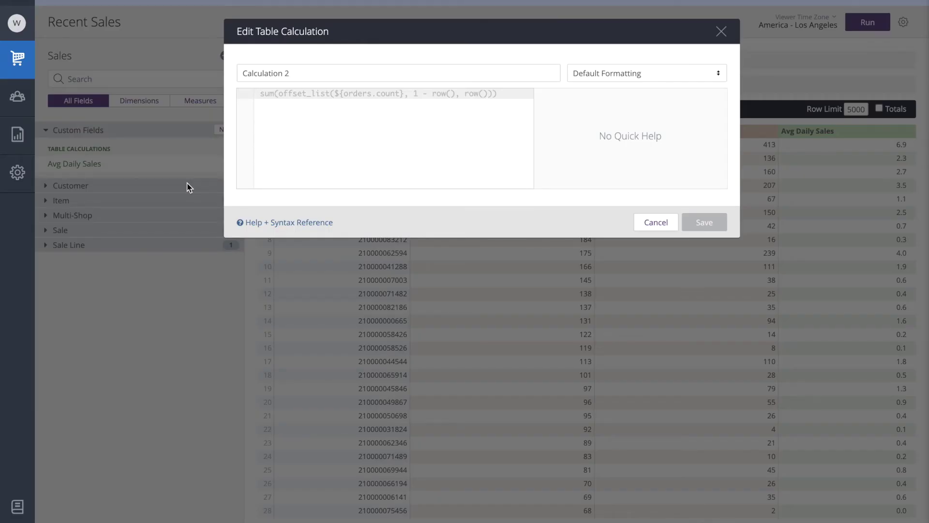
pyautogui.click(341, 150)
pyautogui.write('avg')
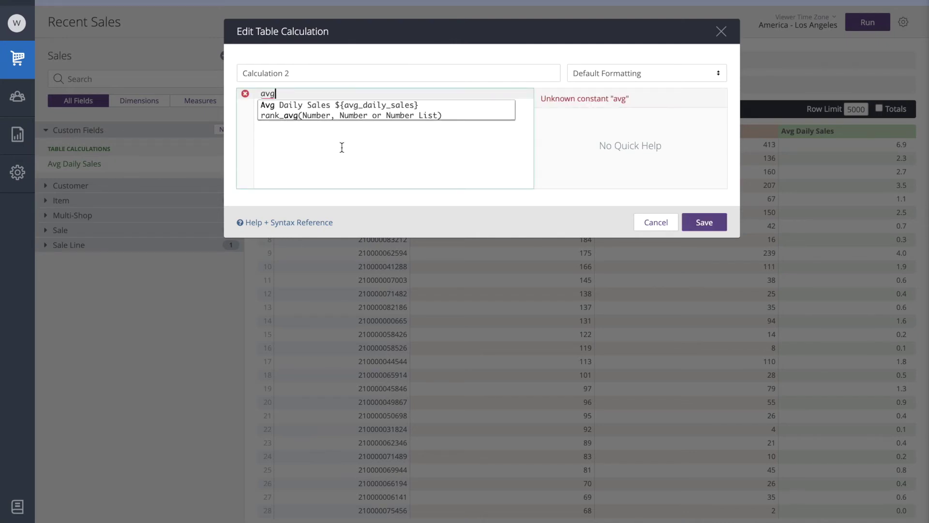
pyautogui.click(370, 106)
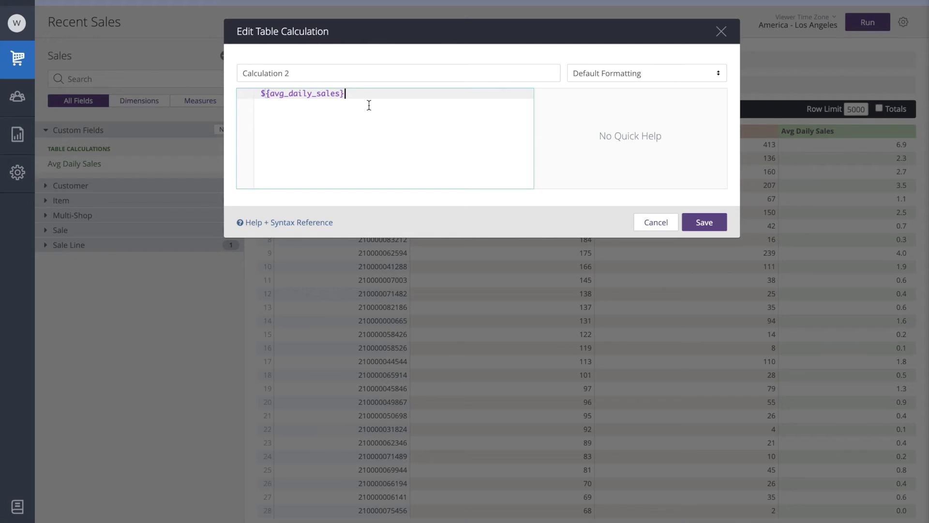
pyautogui.write('*')
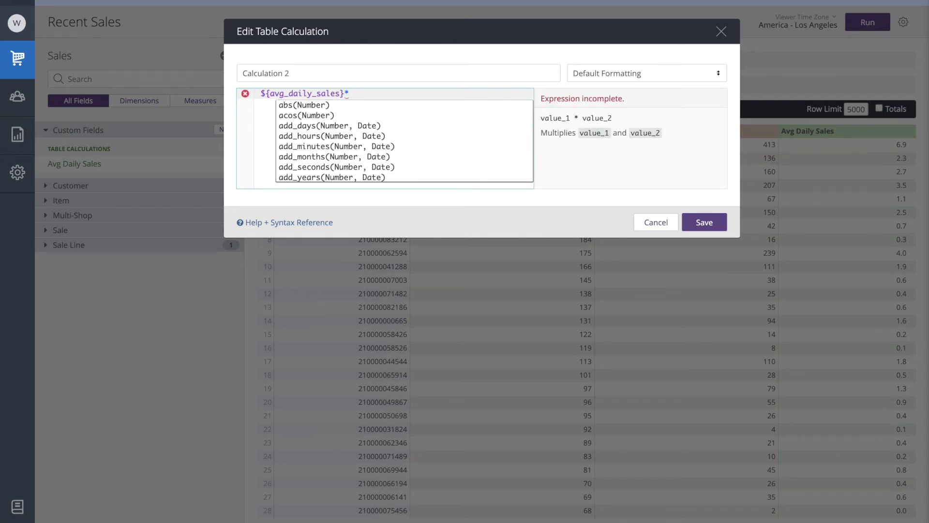
pyautogui.write('21')
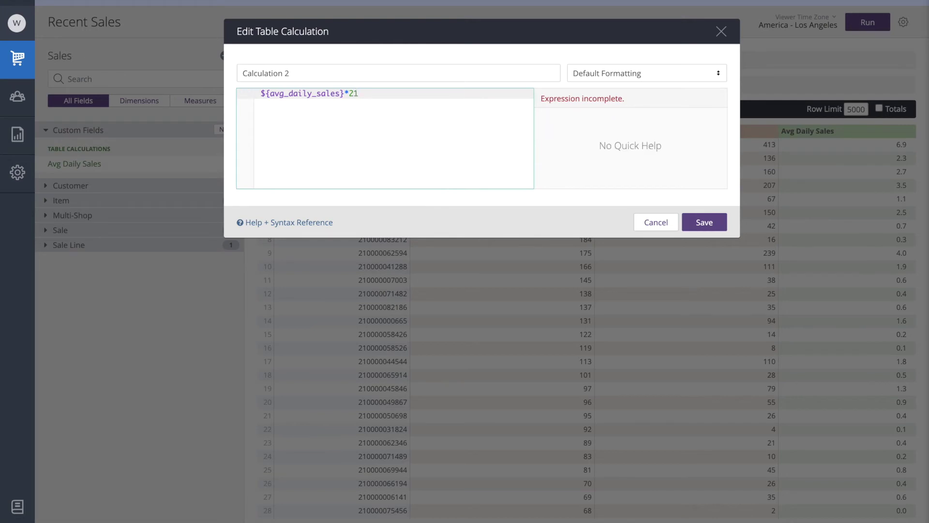
# - Name it 'Desired Inventory Level', set one-decimal formatting, and save it
pyautogui.doubleClick(395, 69)
pyautogui.tripleClick(395, 69)
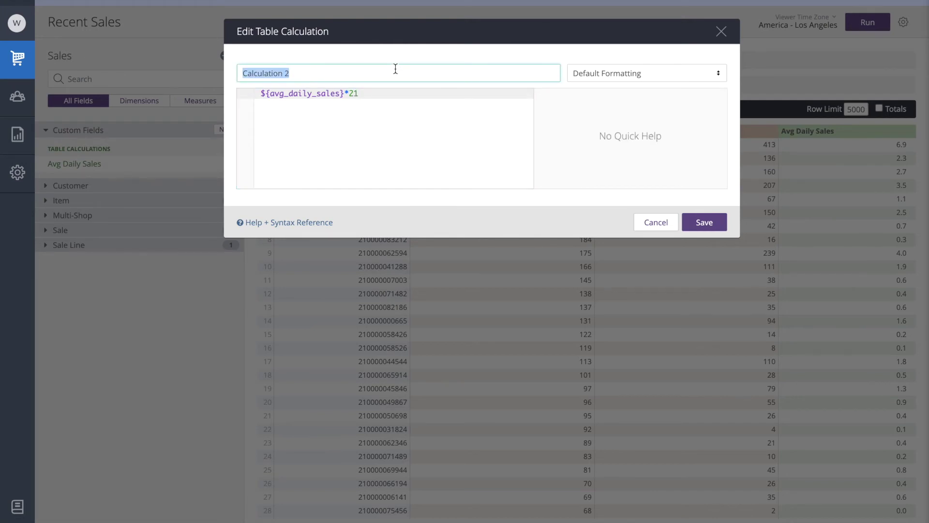
pyautogui.write('Desired ')
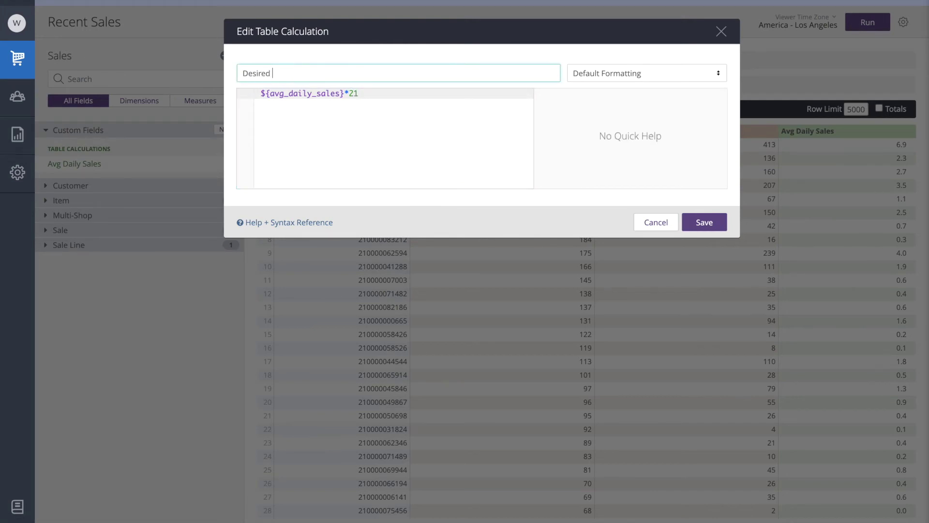
pyautogui.write('Inventory Level')
pyautogui.click(631, 76)
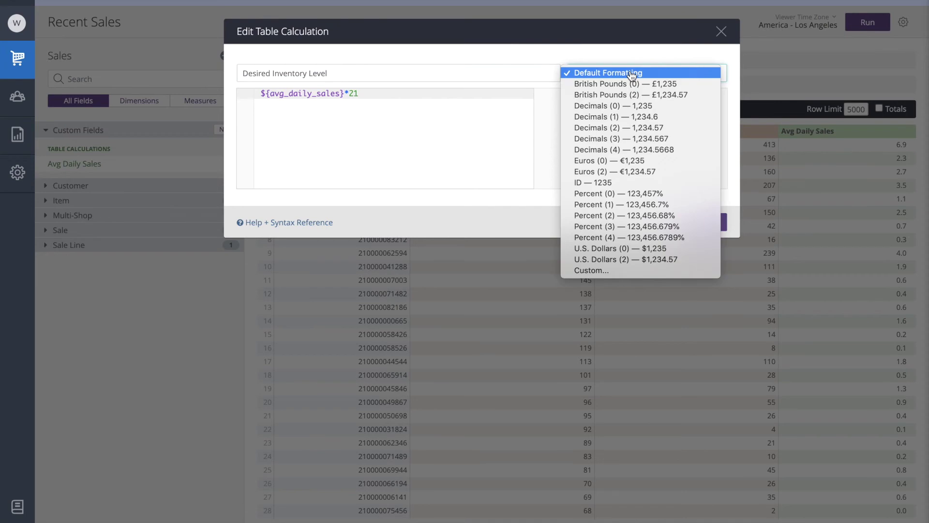
pyautogui.press('Escape')
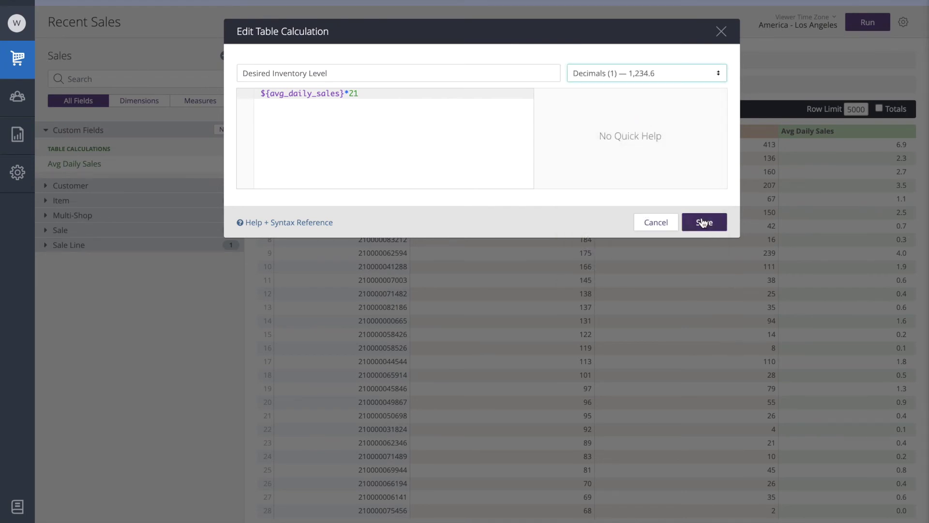
pyautogui.click(702, 223)
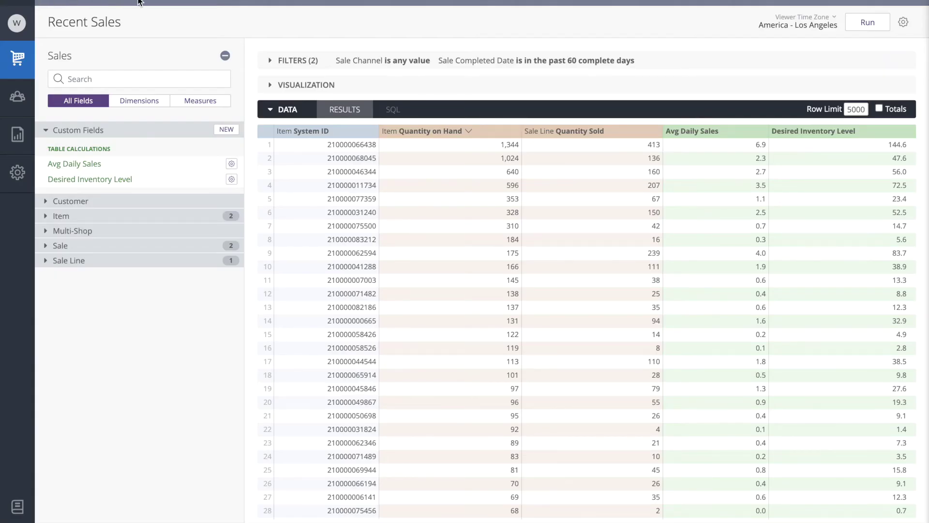
# - Create a table calculation: Desired Inventory Level minus Quantity on Hand
pyautogui.click(232, 131)
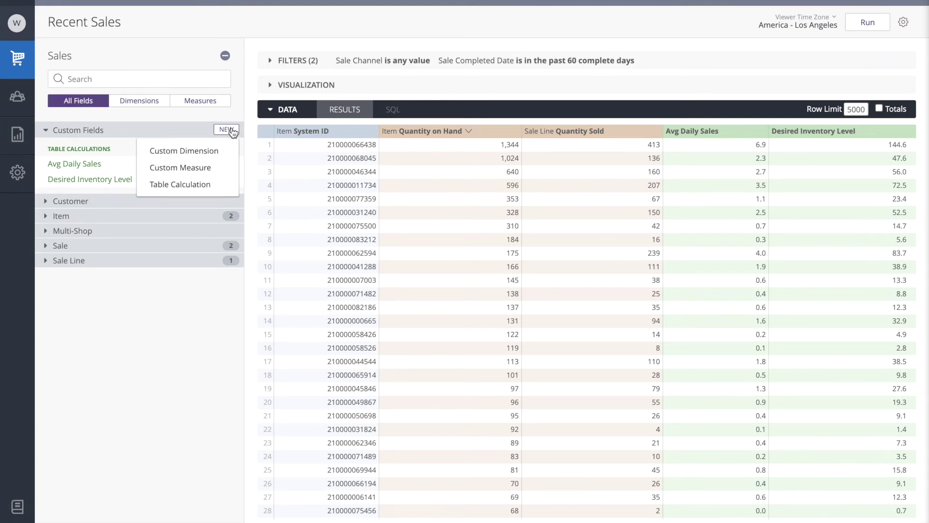
pyautogui.click(193, 186)
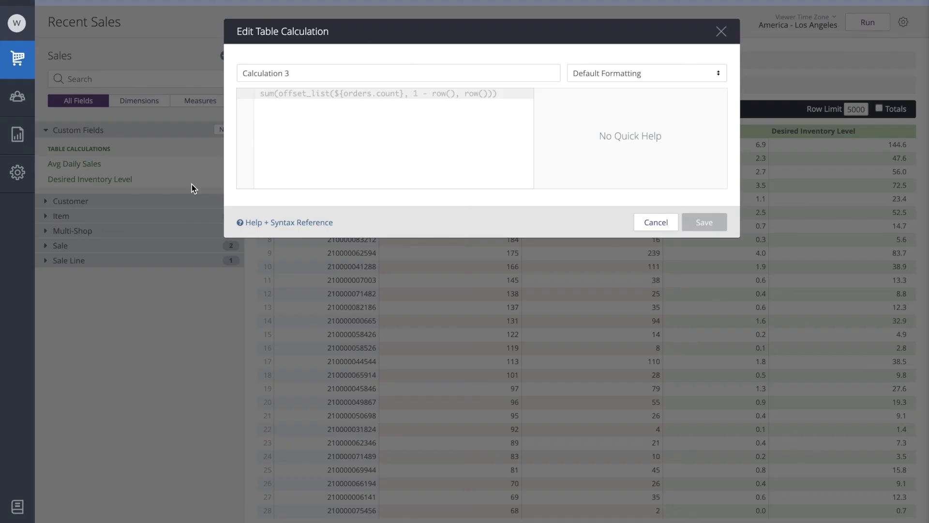
pyautogui.click(297, 179)
pyautogui.write('de')
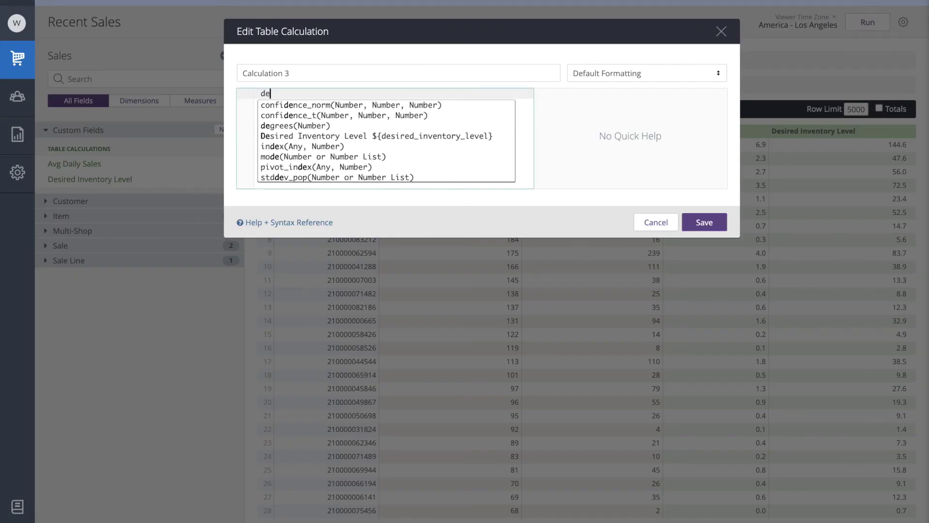
pyautogui.write('sire')
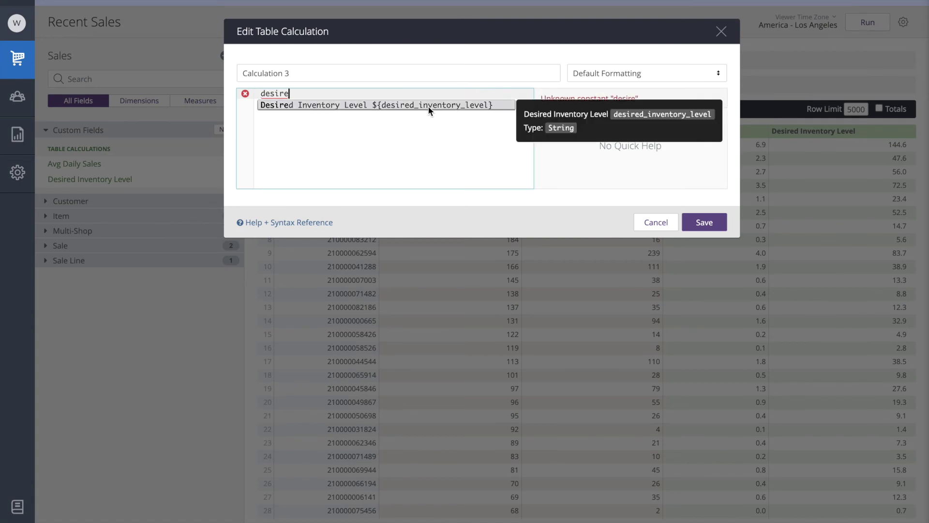
pyautogui.click(428, 105)
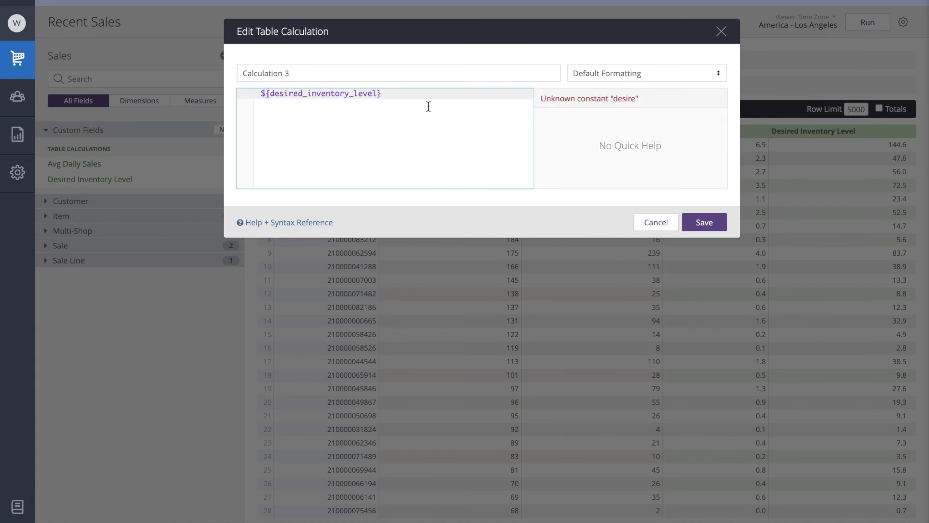
pyautogui.write('-q')
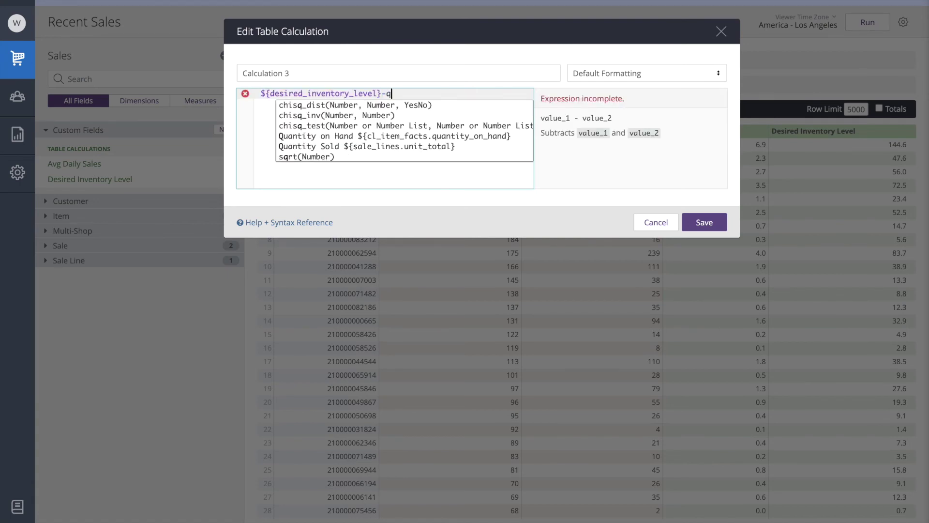
pyautogui.write('uan')
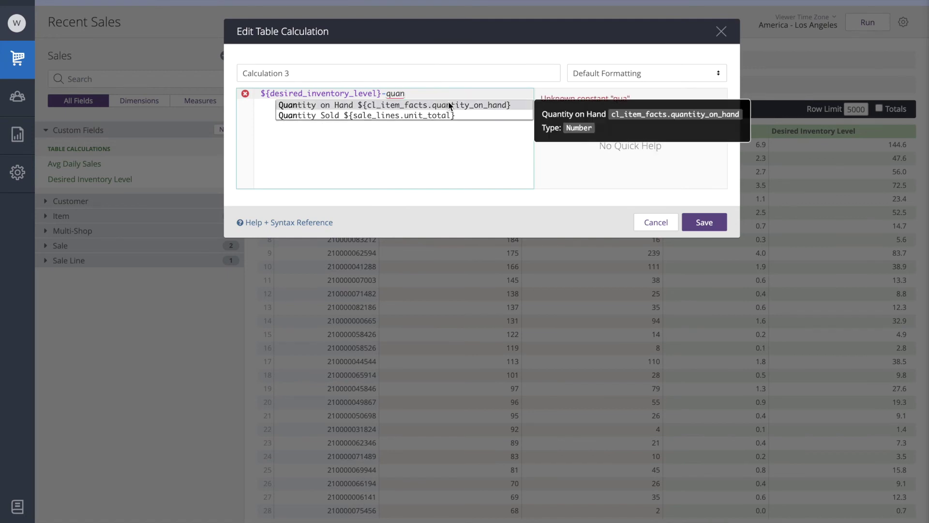
pyautogui.click(449, 105)
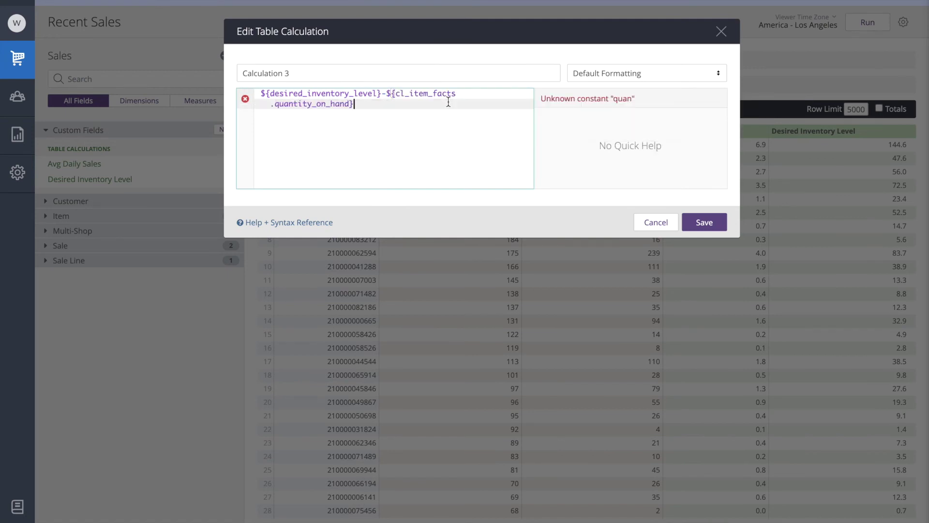
# - Name it 'To Order', format as whole numbers (0 decimals), and save it
pyautogui.tripleClick(435, 74)
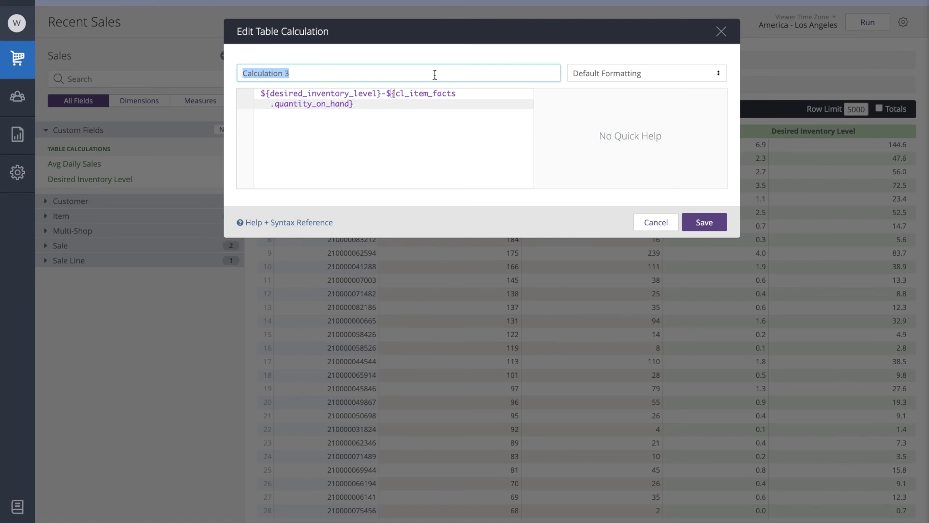
pyautogui.write('To Order')
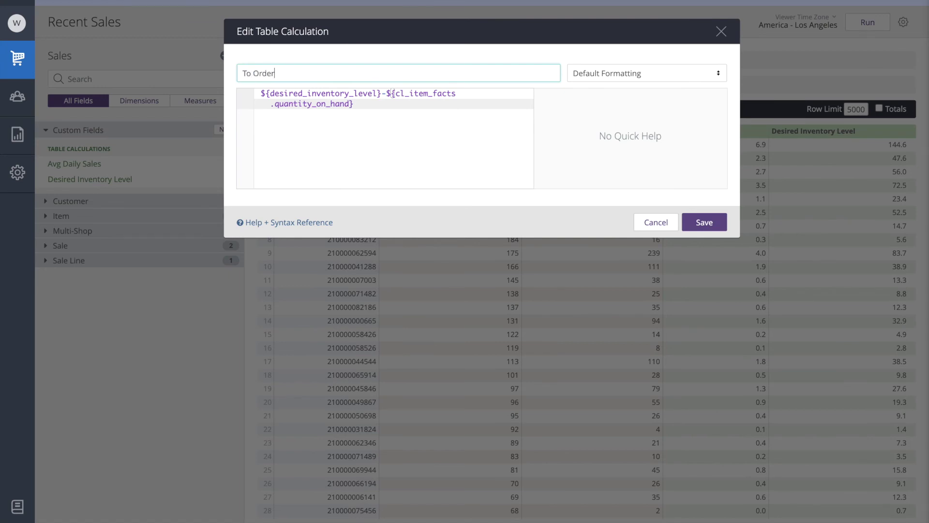
pyautogui.click(684, 77)
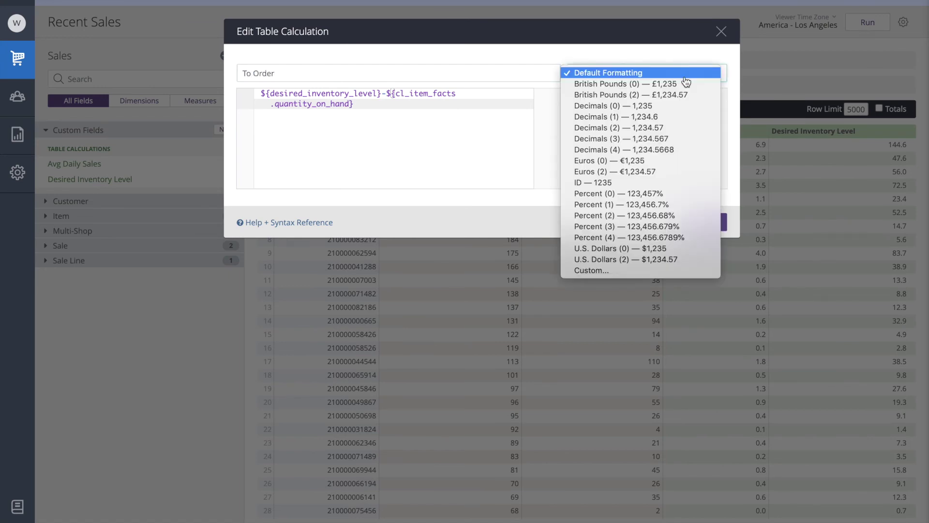
pyautogui.click(651, 107)
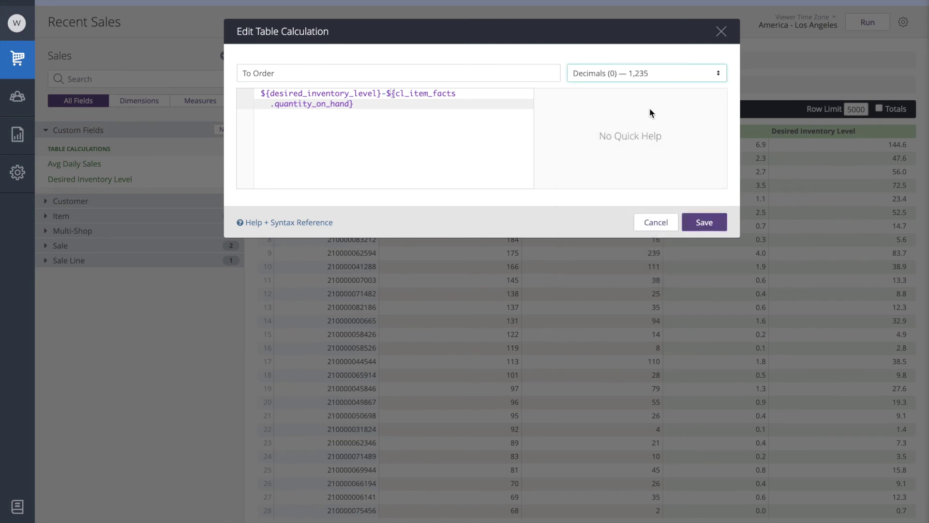
pyautogui.click(707, 224)
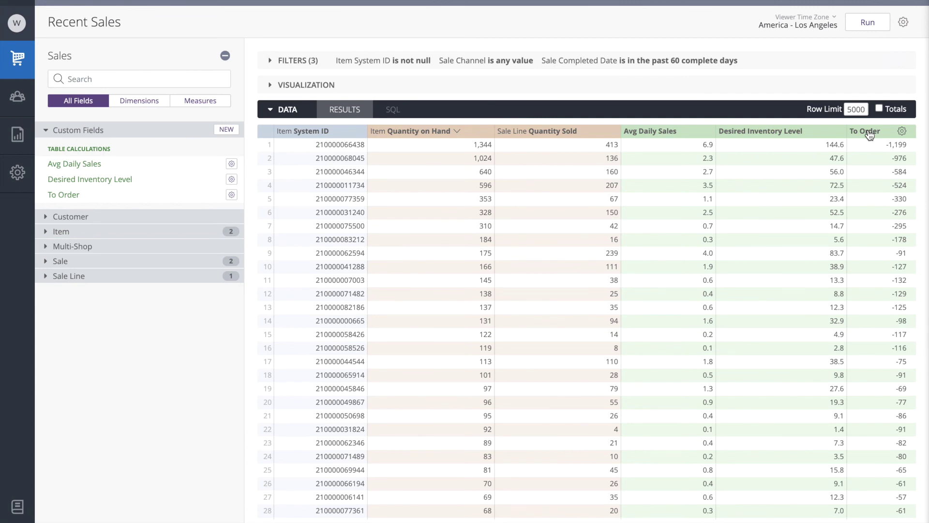
# - Sort the report on the To Order column
pyautogui.click(870, 135)
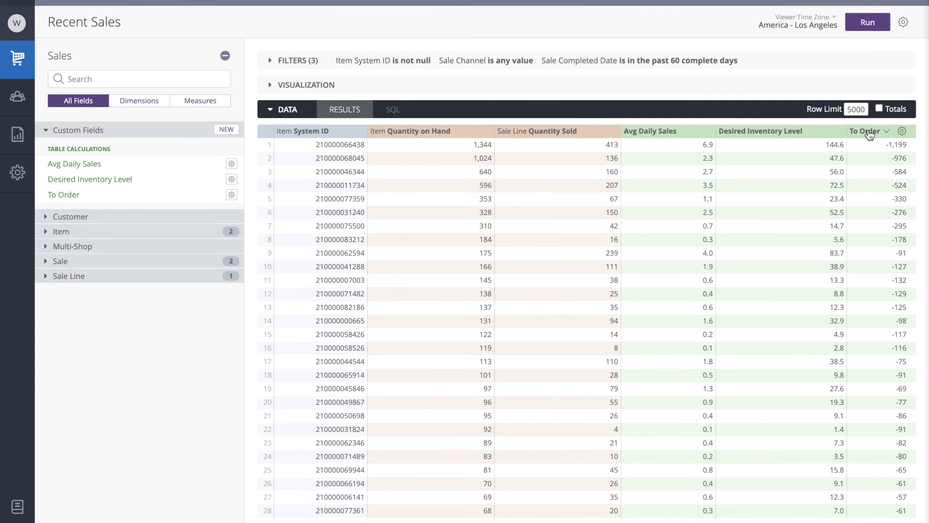